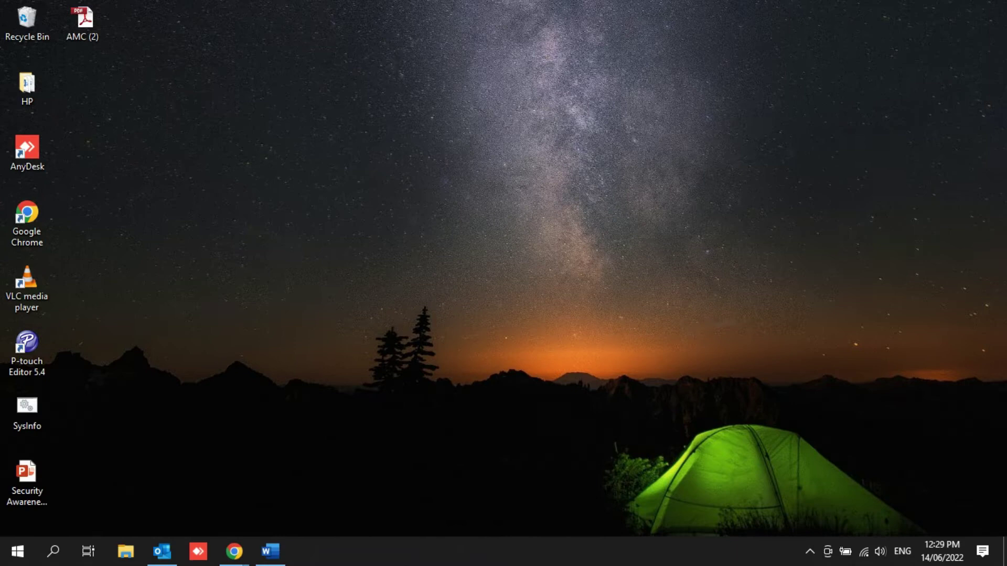
- Restore the Document1 Word window from the taskbar
{"action": "left_click", "coordinate": [270, 551]}
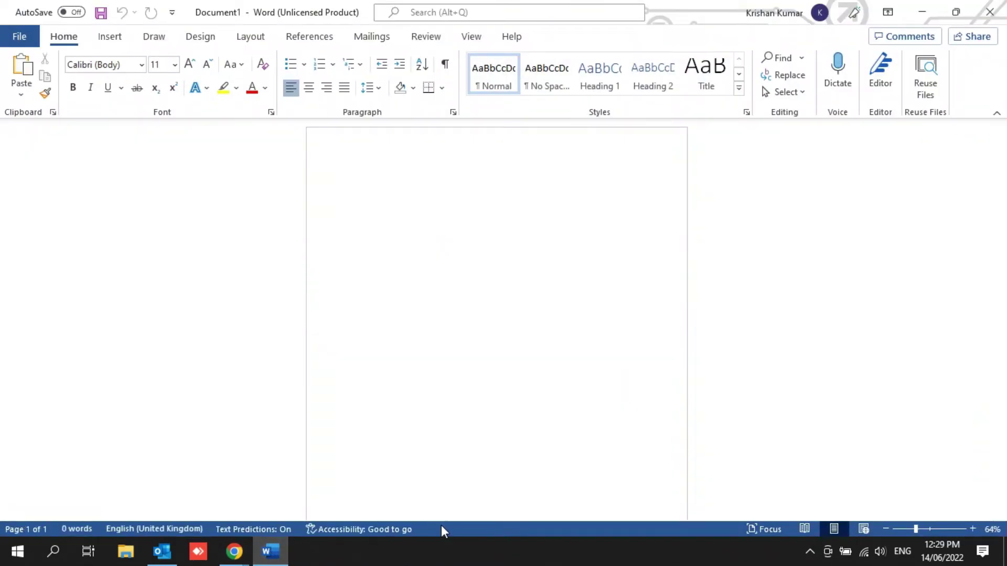
{"action": "key", "text": "super+r"}
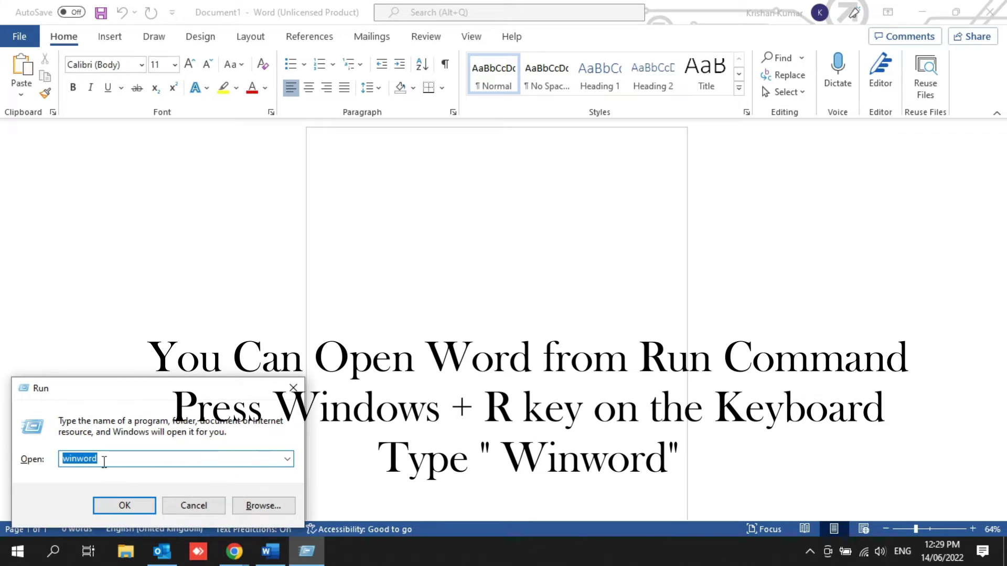
{"action": "left_click_drag", "start_coordinate": [105, 461], "coordinate": [37, 463]}
{"action": "left_click", "coordinate": [119, 503]}
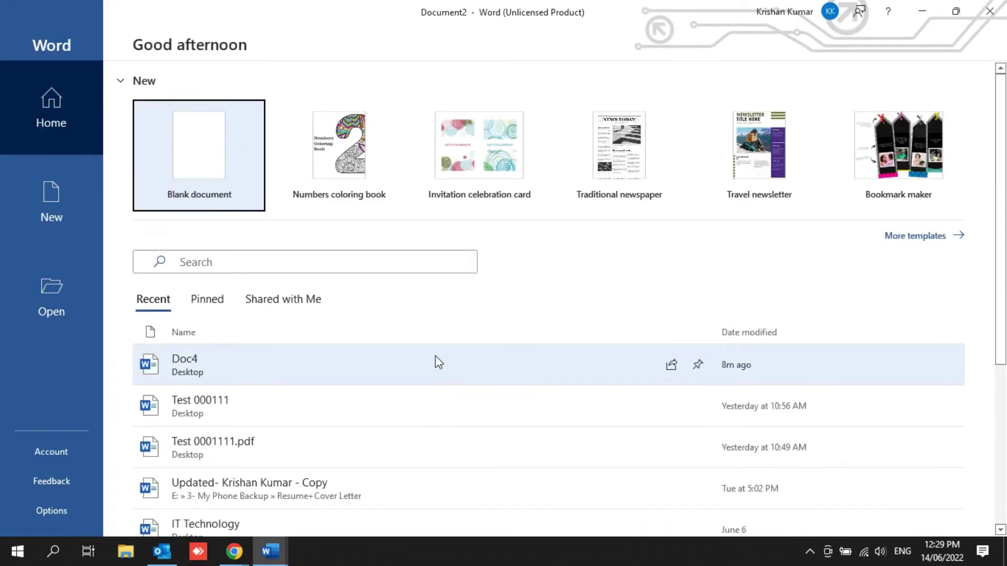
{"action": "left_click", "coordinate": [192, 163]}
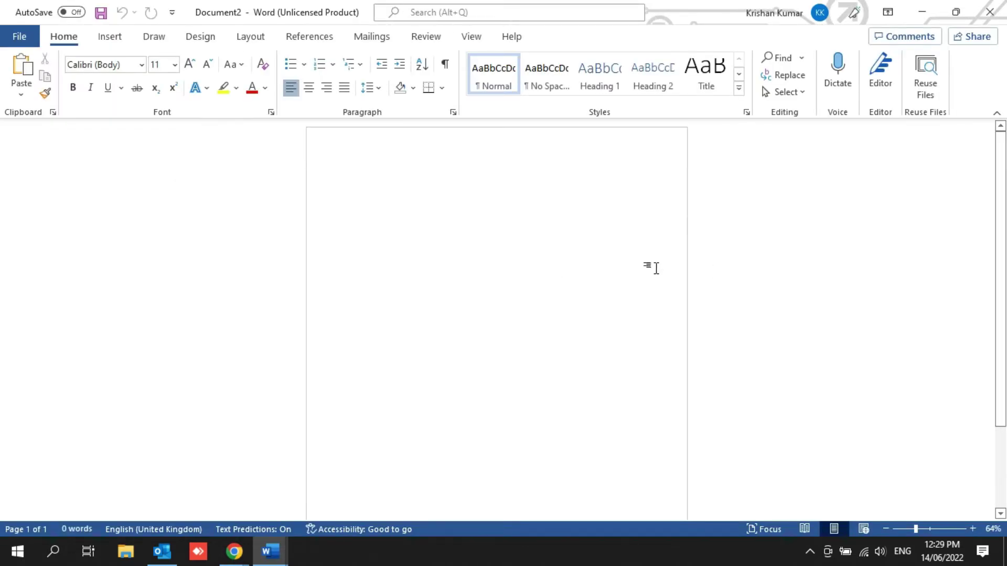
{"action": "left_click", "coordinate": [990, 11]}
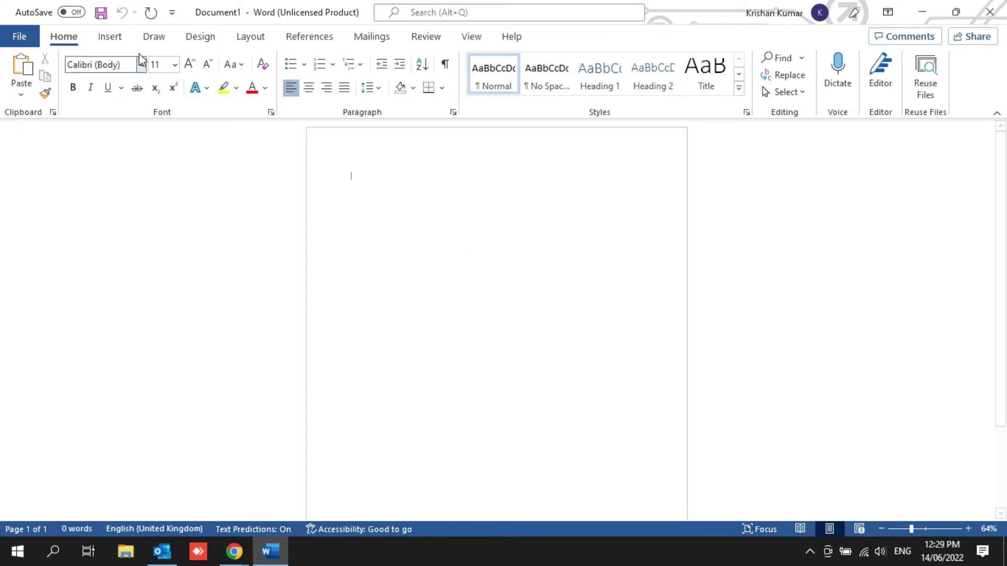
- Open the Office Add-ins Store from the Insert tab, browse its list, and enter 'Emojis' as the search term
{"action": "left_click", "coordinate": [110, 36]}
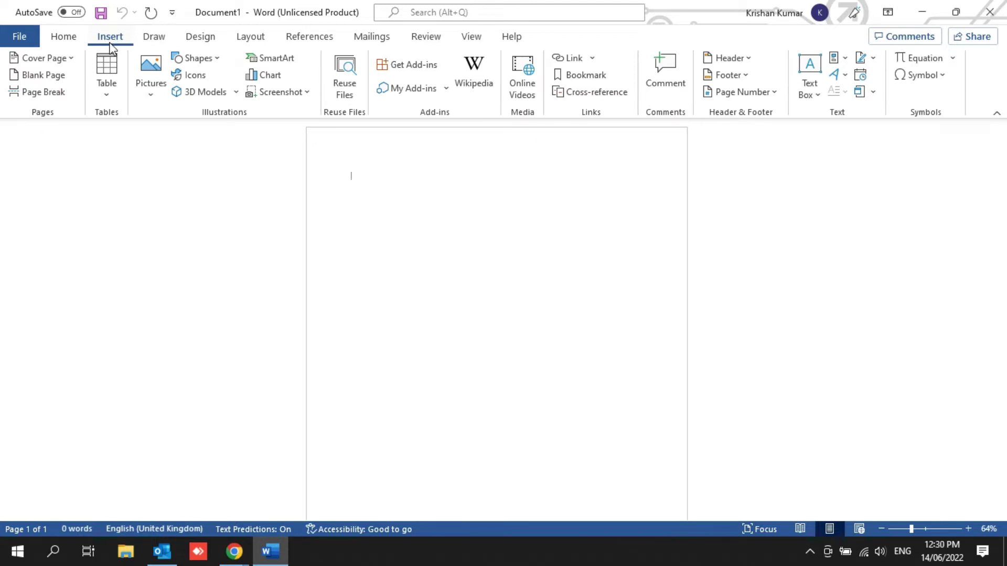
{"action": "left_click", "coordinate": [409, 67]}
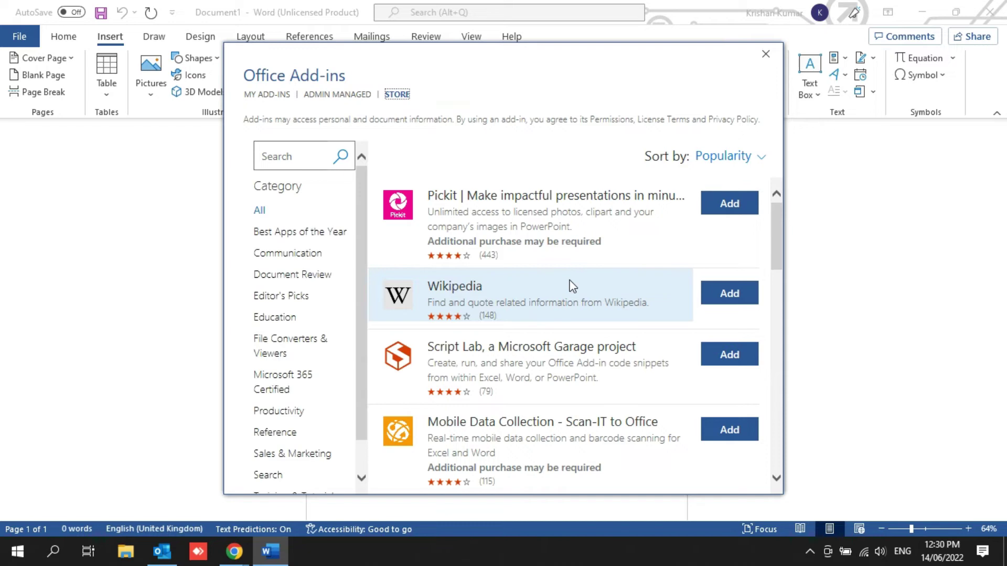
{"action": "scroll", "coordinate": [572, 287], "scroll_direction": "down", "scroll_amount": 3}
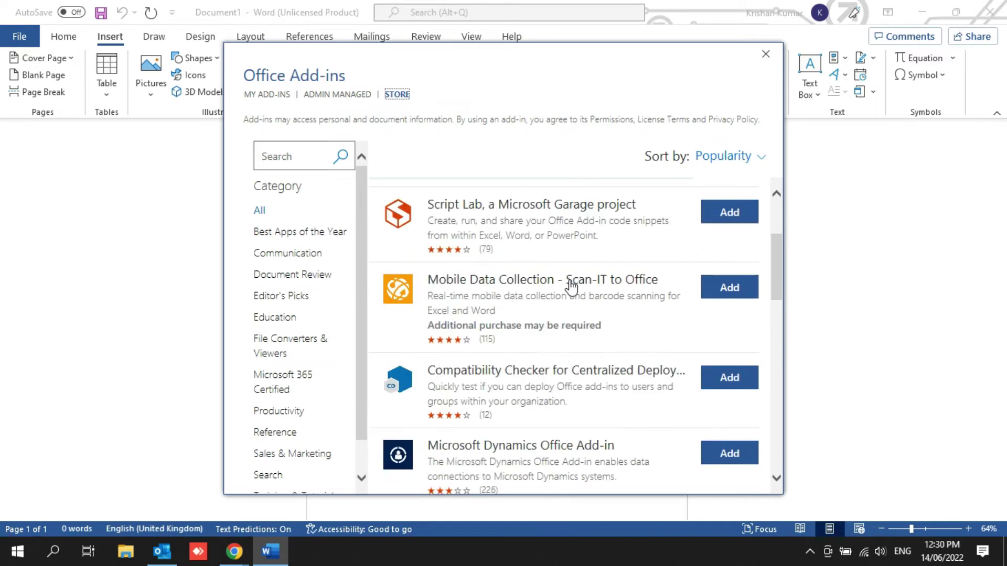
{"action": "scroll", "coordinate": [572, 287], "scroll_direction": "down", "scroll_amount": 5}
{"action": "scroll", "coordinate": [571, 287], "scroll_direction": "down", "scroll_amount": 1}
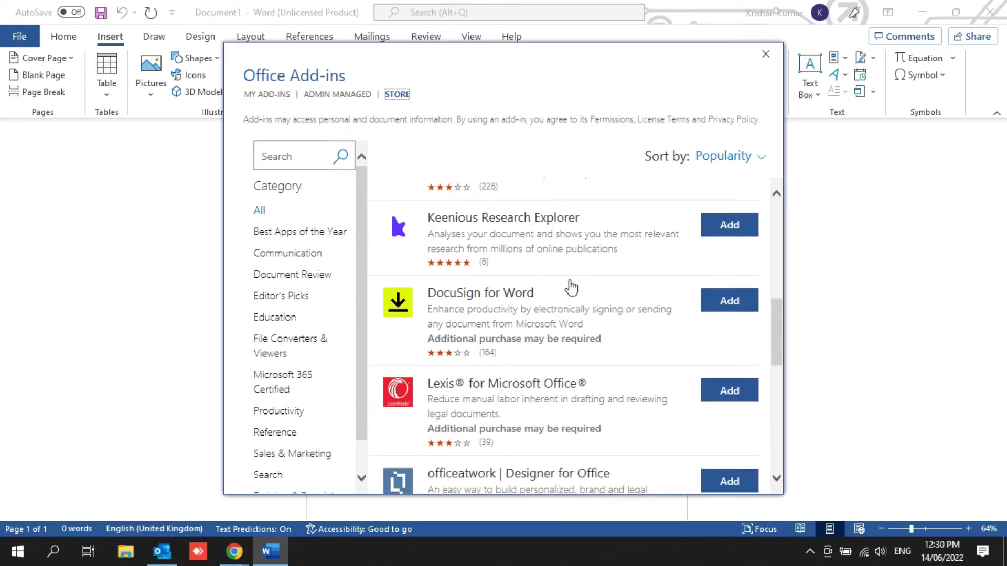
{"action": "scroll", "coordinate": [572, 287], "scroll_direction": "down", "scroll_amount": 2}
{"action": "scroll", "coordinate": [573, 285], "scroll_direction": "up", "scroll_amount": 8}
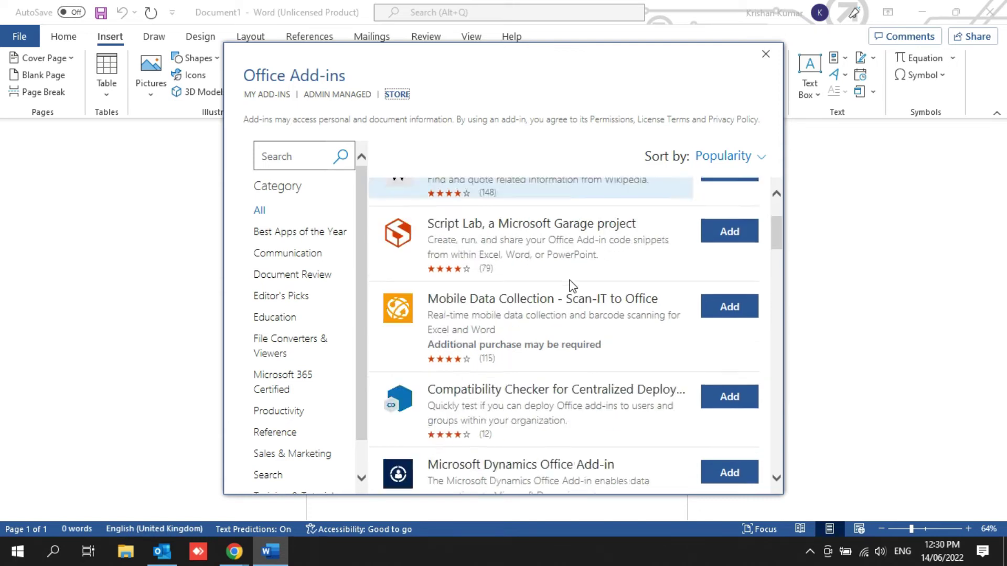
{"action": "scroll", "coordinate": [572, 288], "scroll_direction": "up", "scroll_amount": 2}
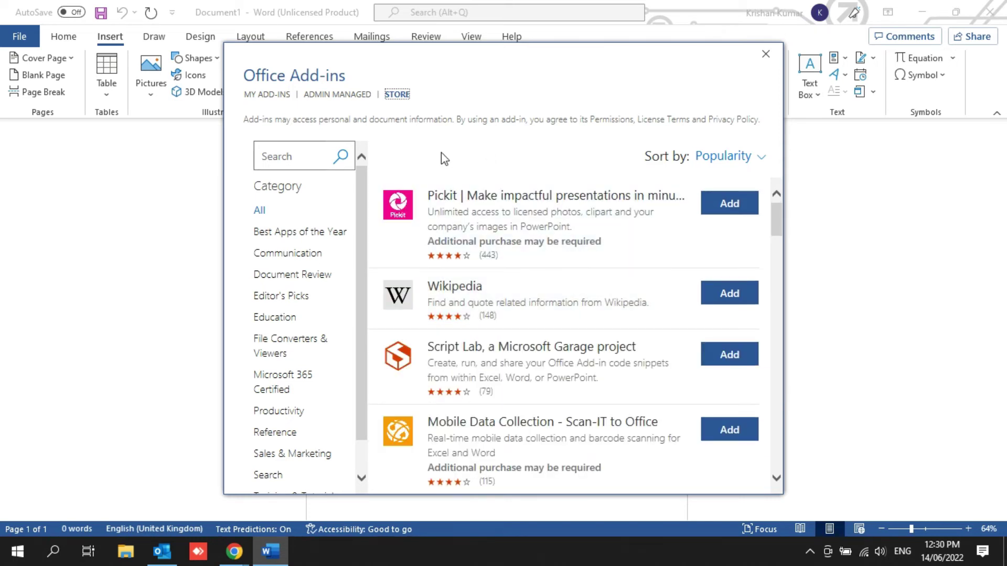
{"action": "left_click", "coordinate": [292, 155]}
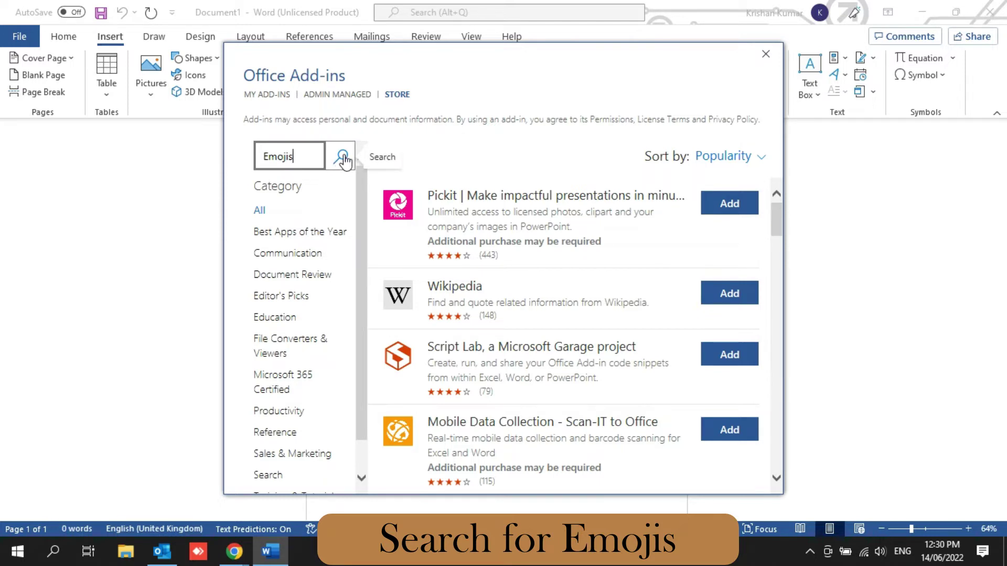
- Search the Store for Emojis and choose Add on Emoji Keyboard to bring up its licence terms
{"action": "left_click", "coordinate": [343, 158]}
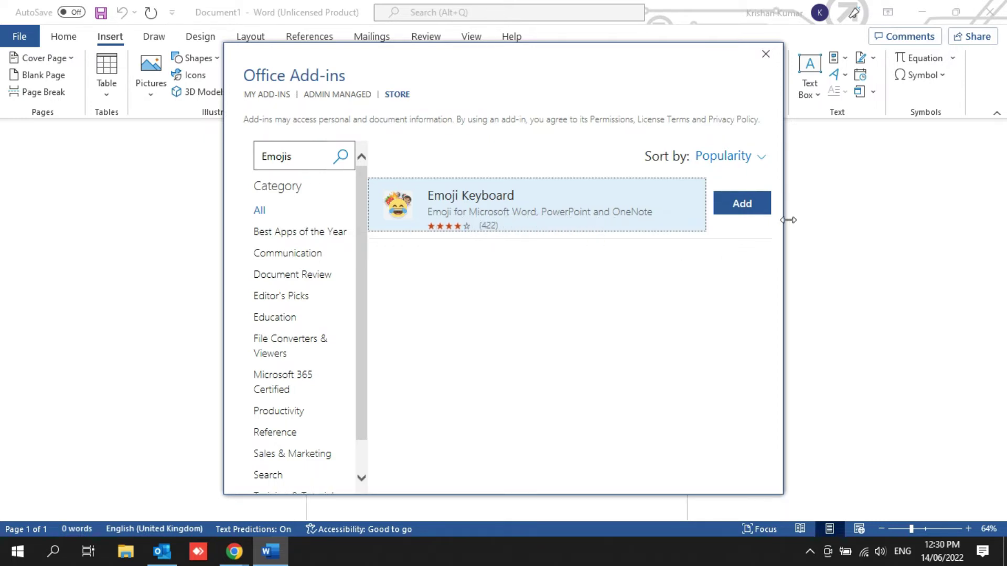
{"action": "left_click", "coordinate": [744, 206]}
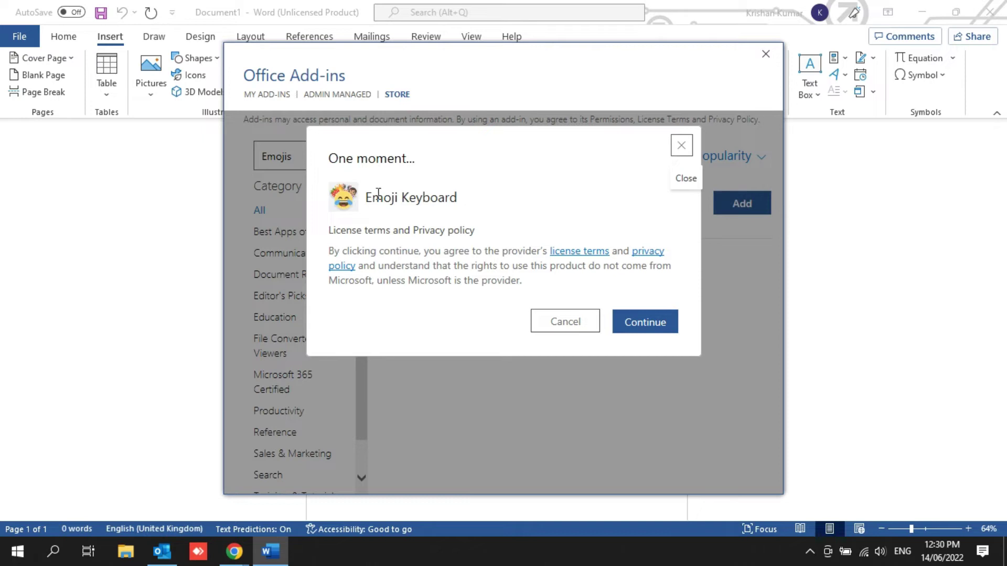
{"action": "left_click_drag", "start_coordinate": [365, 195], "coordinate": [491, 195]}
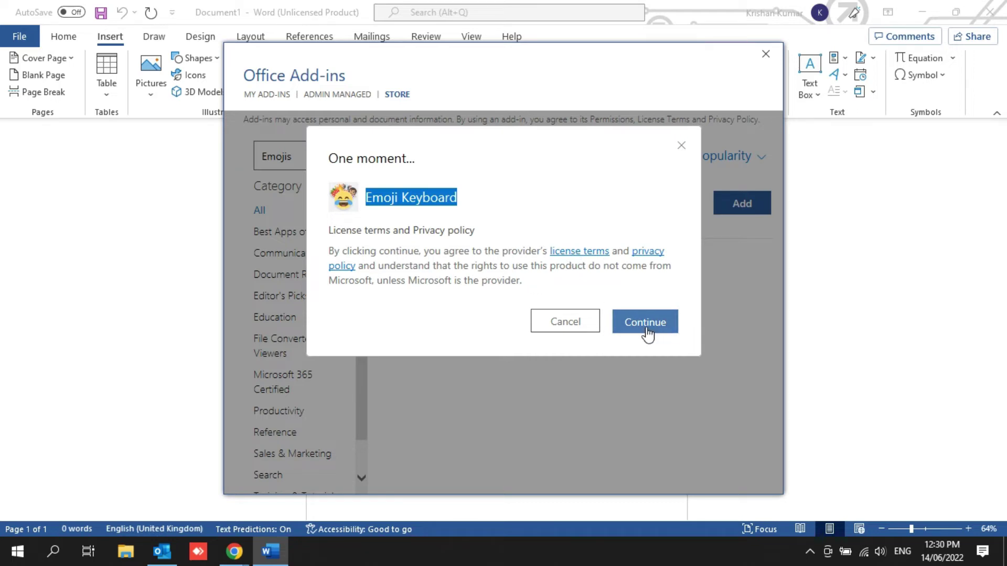
- Accept the terms to install Emoji Keyboard, dismiss its tip, and open the Smileys & People pane
{"action": "left_click", "coordinate": [646, 324]}
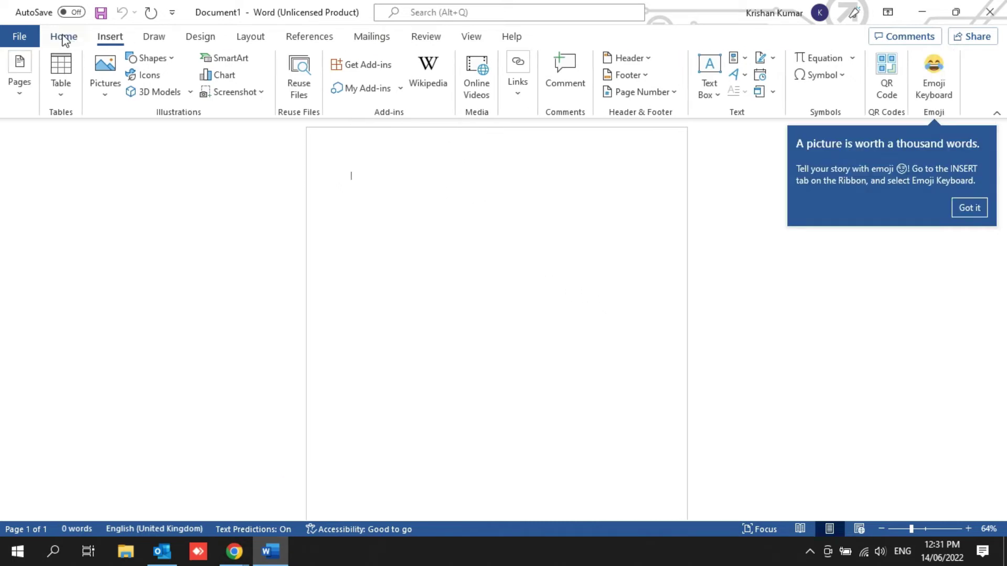
{"action": "left_click", "coordinate": [966, 209]}
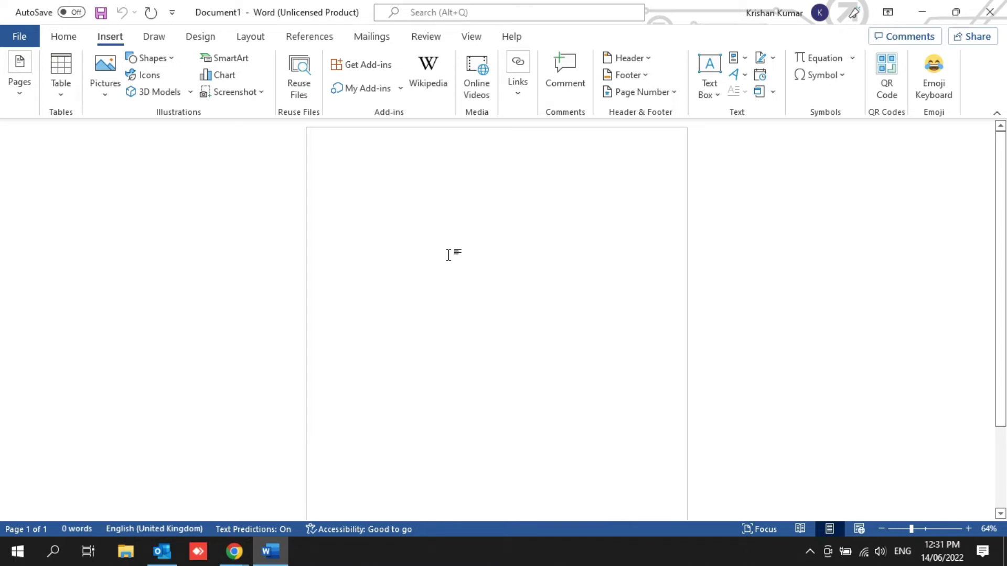
{"action": "left_click", "coordinate": [935, 92]}
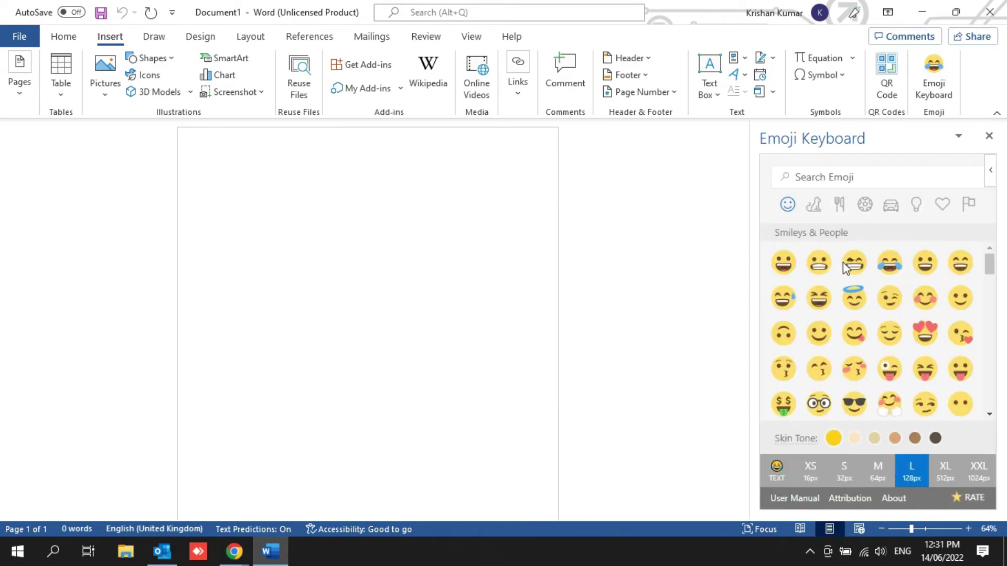
- Insert the laughing squinting-face emoji from the pane and enlarge the picture by its corner handle
{"action": "scroll", "coordinate": [899, 285], "scroll_direction": "down", "scroll_amount": 3}
{"action": "scroll", "coordinate": [907, 294], "scroll_direction": "down", "scroll_amount": 3}
{"action": "scroll", "coordinate": [918, 304], "scroll_direction": "down", "scroll_amount": 3}
{"action": "scroll", "coordinate": [918, 305], "scroll_direction": "down", "scroll_amount": 3}
{"action": "scroll", "coordinate": [918, 305], "scroll_direction": "down", "scroll_amount": 1}
{"action": "scroll", "coordinate": [918, 306], "scroll_direction": "down", "scroll_amount": 3}
{"action": "scroll", "coordinate": [918, 305], "scroll_direction": "down", "scroll_amount": 3}
{"action": "scroll", "coordinate": [918, 305], "scroll_direction": "down", "scroll_amount": 5}
{"action": "scroll", "coordinate": [918, 305], "scroll_direction": "down", "scroll_amount": 3}
{"action": "scroll", "coordinate": [918, 305], "scroll_direction": "down", "scroll_amount": 3}
{"action": "scroll", "coordinate": [918, 305], "scroll_direction": "down", "scroll_amount": 3}
{"action": "scroll", "coordinate": [918, 306], "scroll_direction": "up", "scroll_amount": 3}
{"action": "scroll", "coordinate": [918, 305], "scroll_direction": "up", "scroll_amount": 3}
{"action": "scroll", "coordinate": [918, 306], "scroll_direction": "up", "scroll_amount": 3}
{"action": "scroll", "coordinate": [918, 305], "scroll_direction": "up", "scroll_amount": 3}
{"action": "scroll", "coordinate": [917, 306], "scroll_direction": "up", "scroll_amount": 3}
{"action": "scroll", "coordinate": [918, 306], "scroll_direction": "up", "scroll_amount": 3}
{"action": "scroll", "coordinate": [918, 305], "scroll_direction": "up", "scroll_amount": 3}
{"action": "scroll", "coordinate": [918, 305], "scroll_direction": "up", "scroll_amount": 3}
{"action": "scroll", "coordinate": [918, 305], "scroll_direction": "up", "scroll_amount": 2}
{"action": "left_click", "coordinate": [819, 302]}
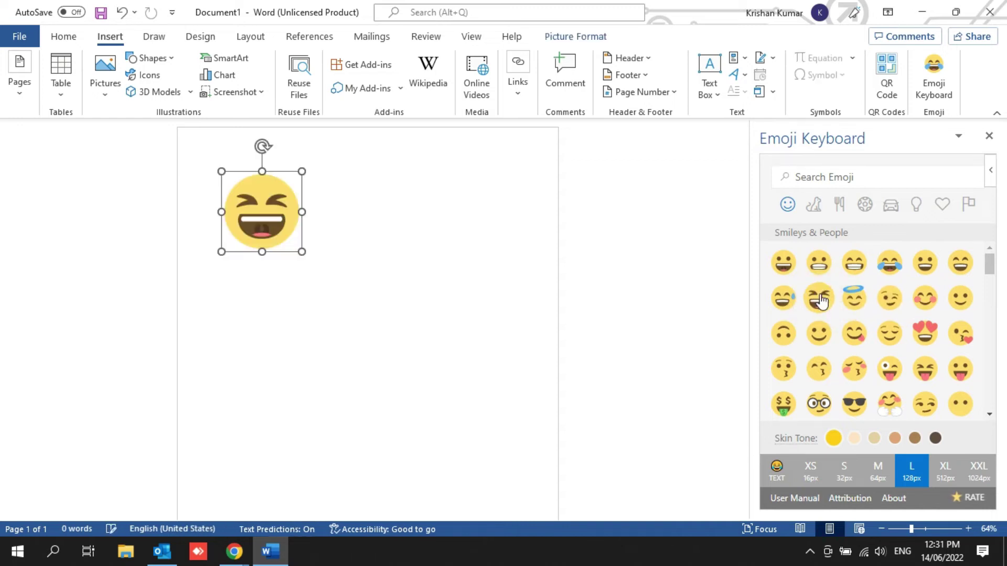
{"action": "left_click", "coordinate": [286, 226]}
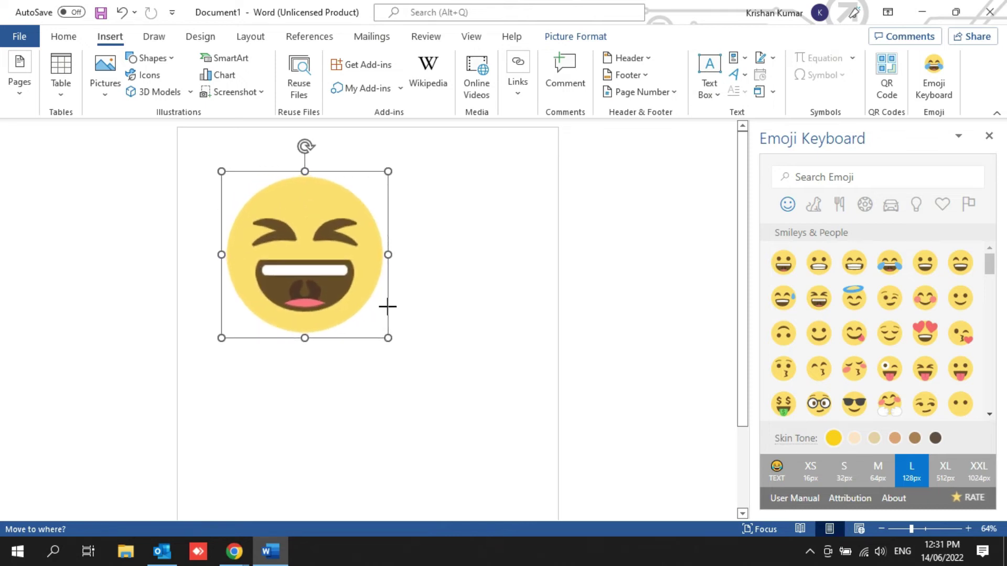
{"action": "left_click_drag", "start_coordinate": [302, 251], "coordinate": [388, 338]}
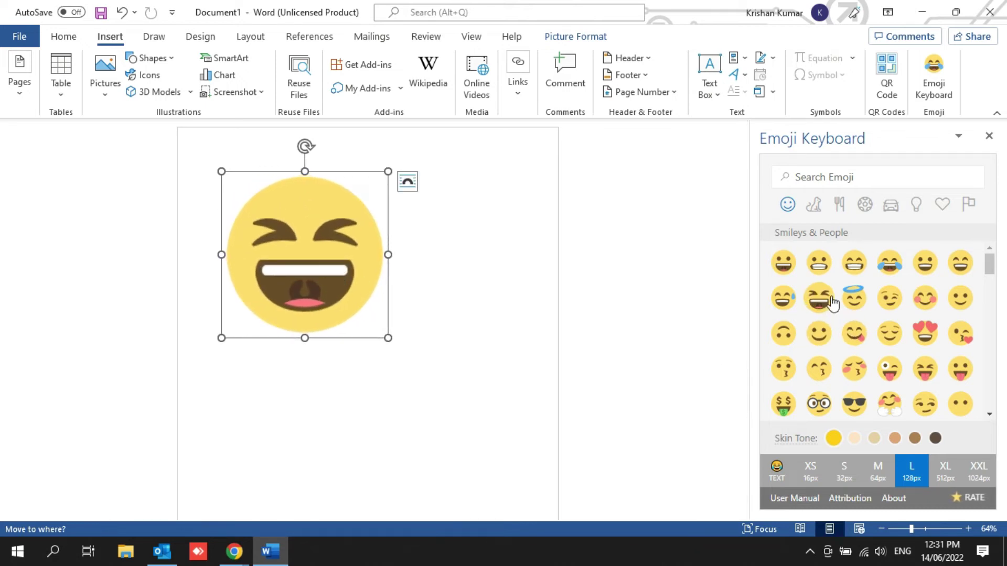
- Replace it with the halo face, then the grimacing face, and enlarge the grimacing picture
{"action": "left_click", "coordinate": [852, 300]}
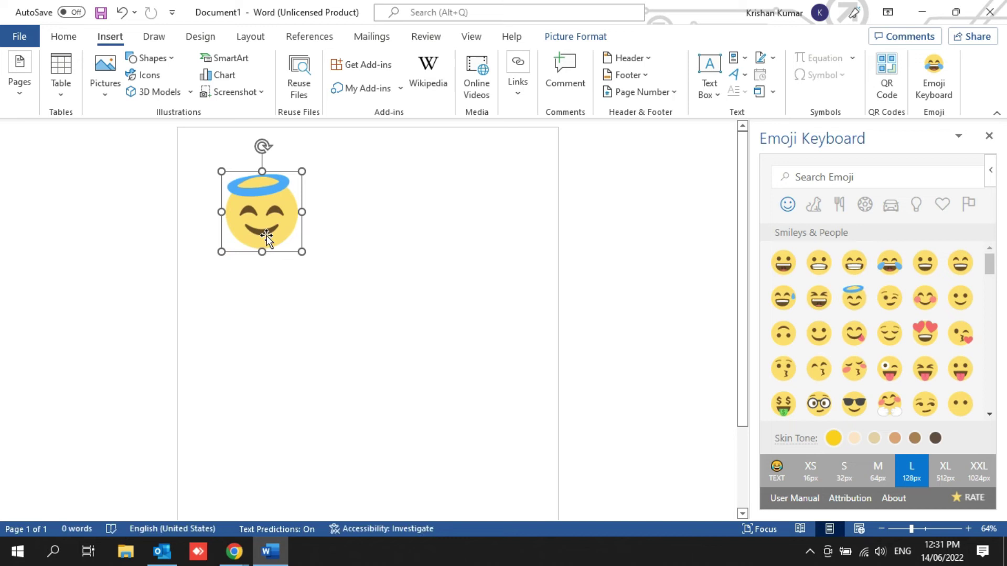
{"action": "left_click", "coordinate": [305, 255]}
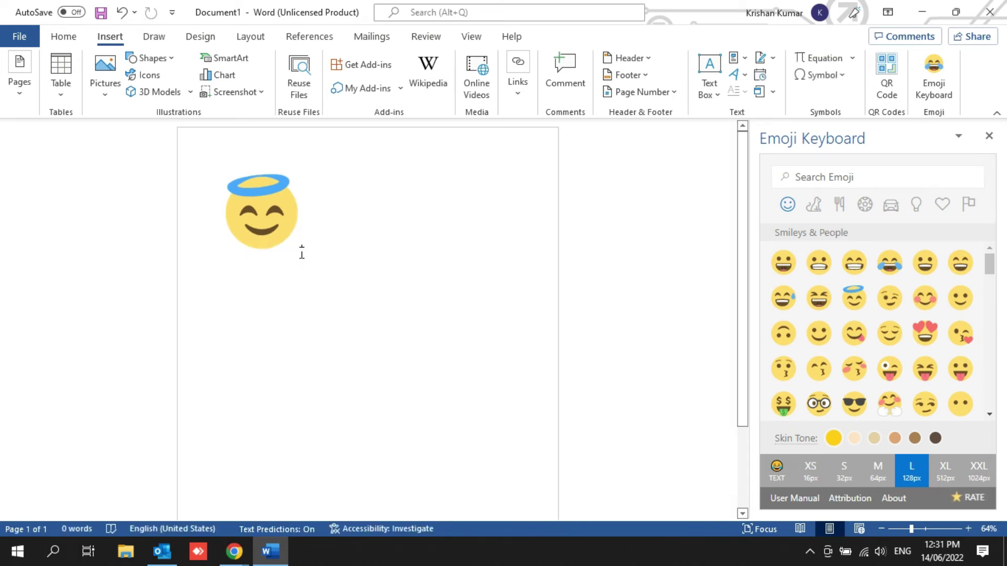
{"action": "left_click", "coordinate": [300, 250]}
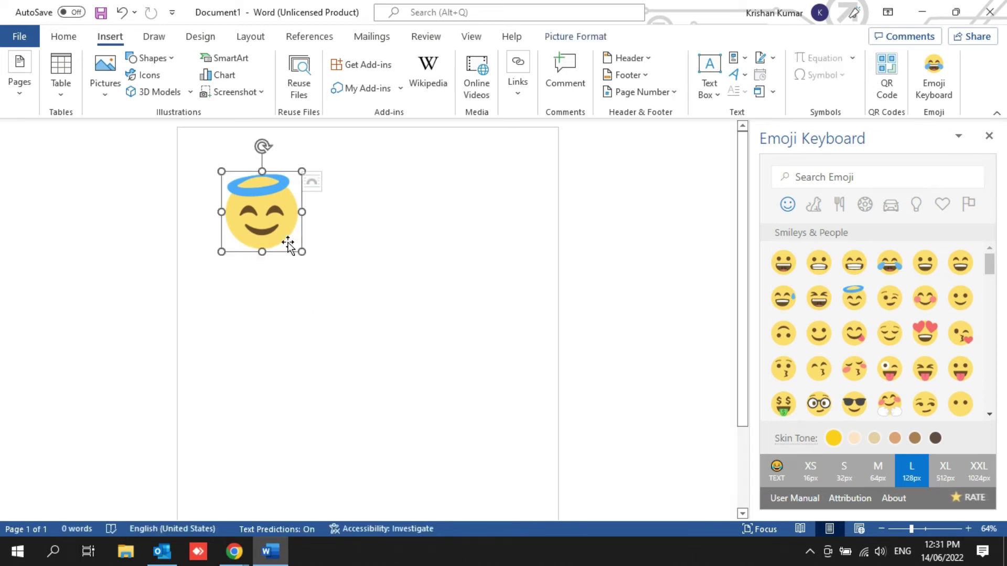
{"action": "left_click", "coordinate": [819, 268]}
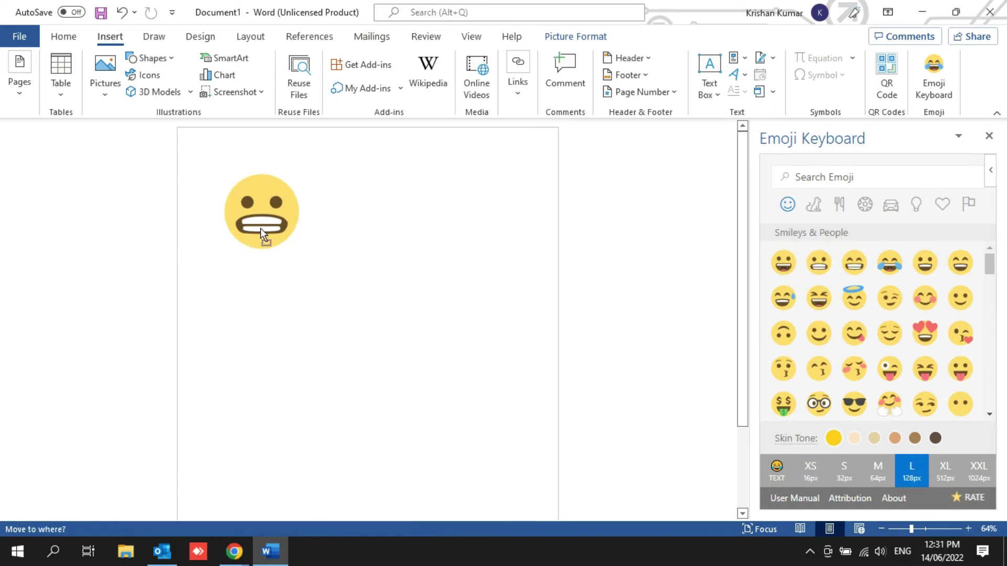
{"action": "left_click_drag", "start_coordinate": [302, 253], "coordinate": [350, 299]}
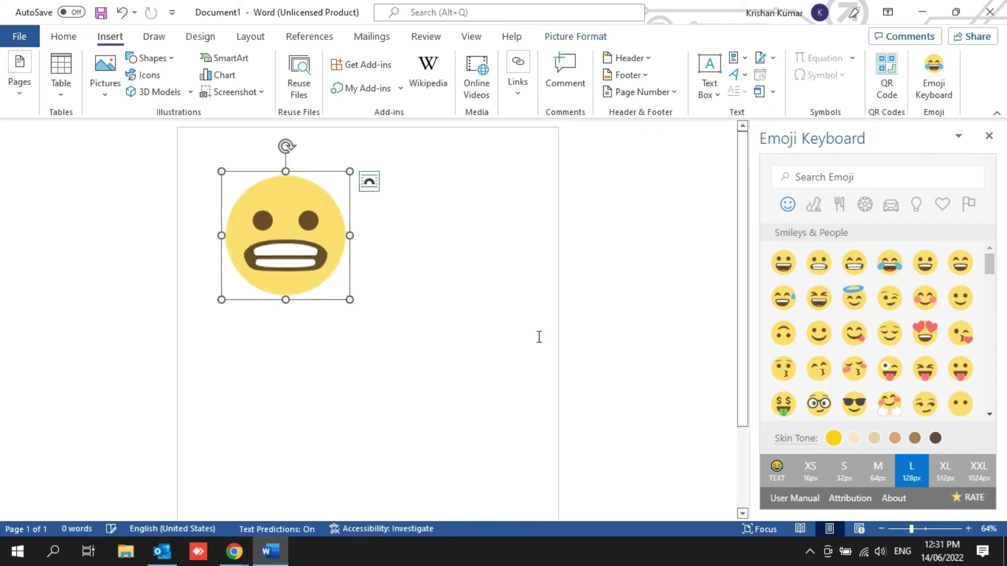
- Insert the sunglasses emoji at 32px, then 1024px, finally settling on L 128px
{"action": "left_click", "coordinate": [875, 472]}
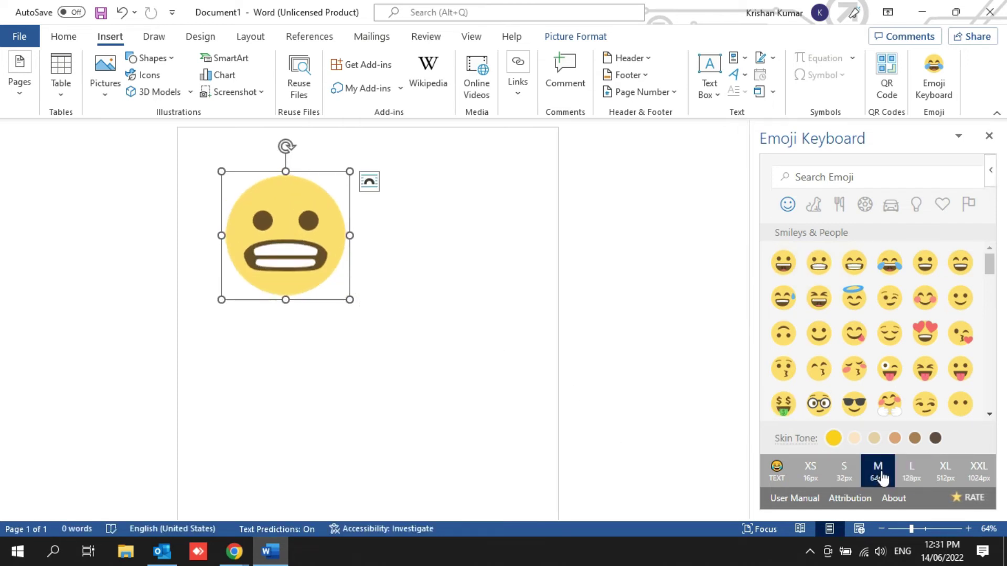
{"action": "left_click", "coordinate": [842, 472]}
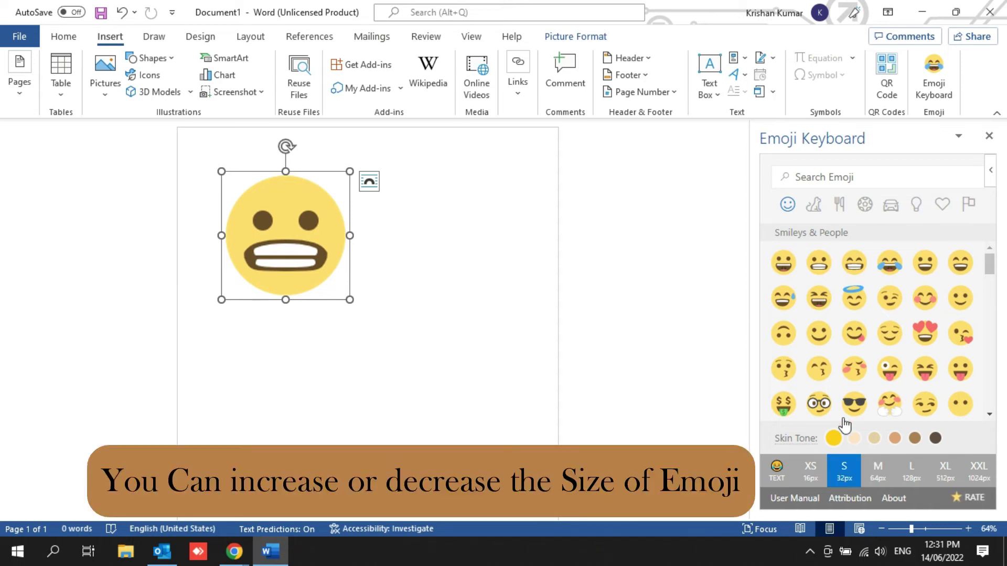
{"action": "left_click", "coordinate": [854, 415]}
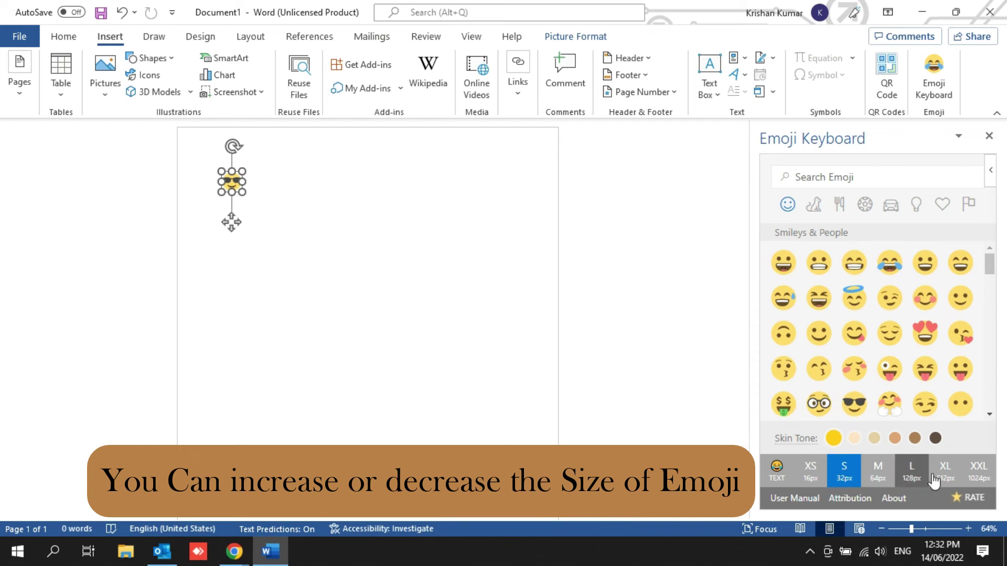
{"action": "left_click", "coordinate": [978, 471]}
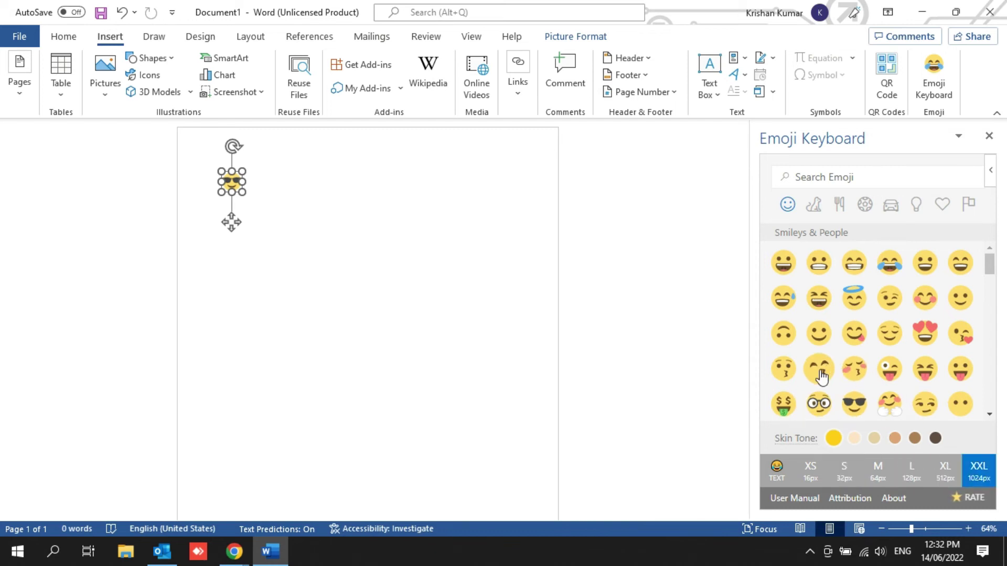
{"action": "left_click", "coordinate": [819, 370]}
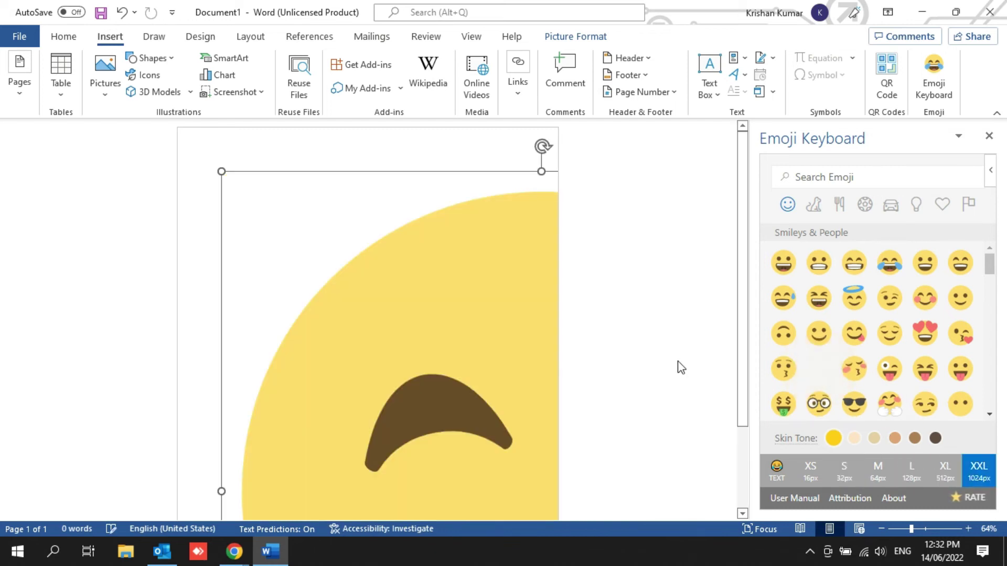
{"action": "left_click", "coordinate": [911, 468]}
{"action": "left_click", "coordinate": [855, 412]}
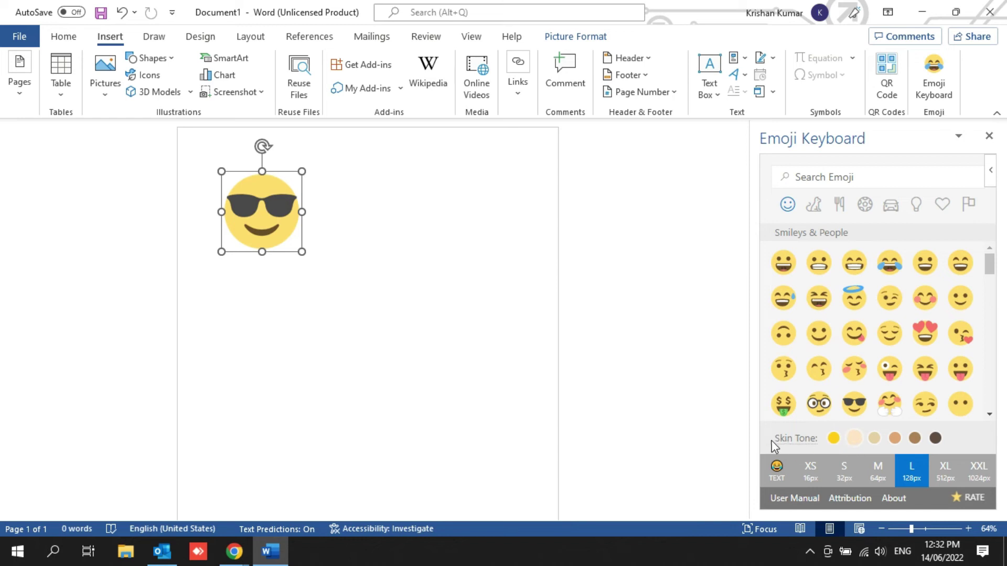
- Try different skin tones and the hugging face, ending with the smirking-face emoji on the page
{"action": "left_click", "coordinate": [874, 438]}
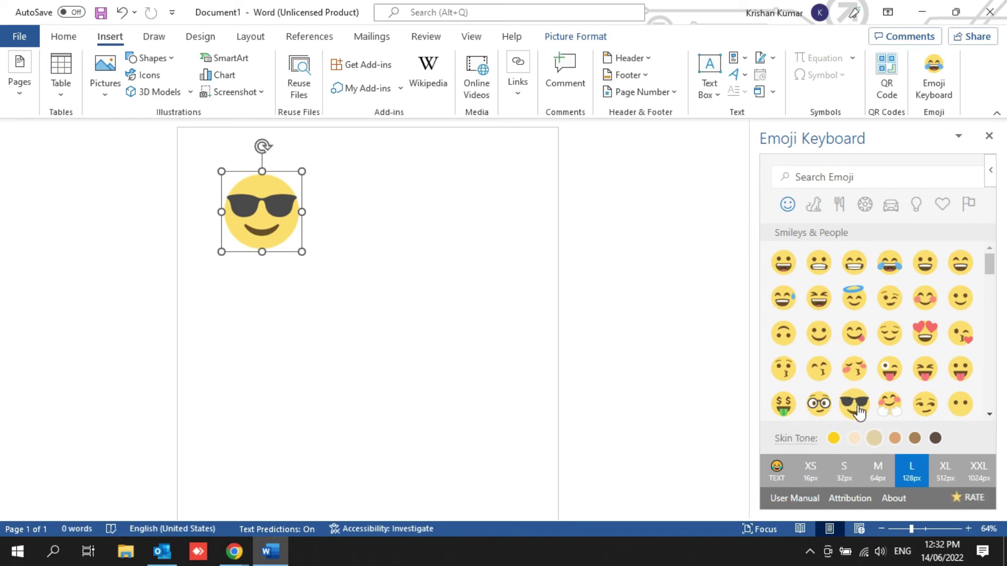
{"action": "left_click", "coordinate": [892, 412]}
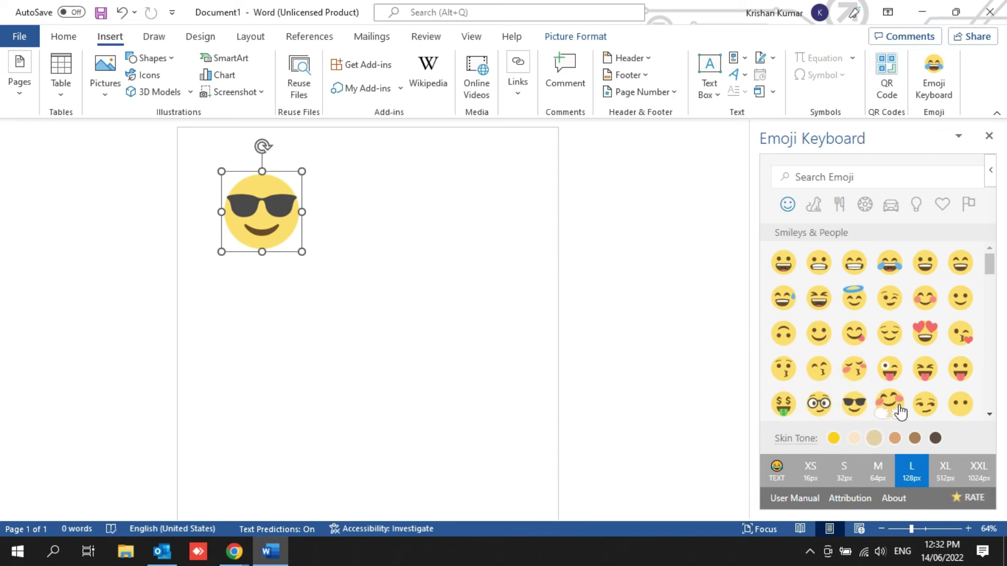
{"action": "left_click", "coordinate": [896, 438]}
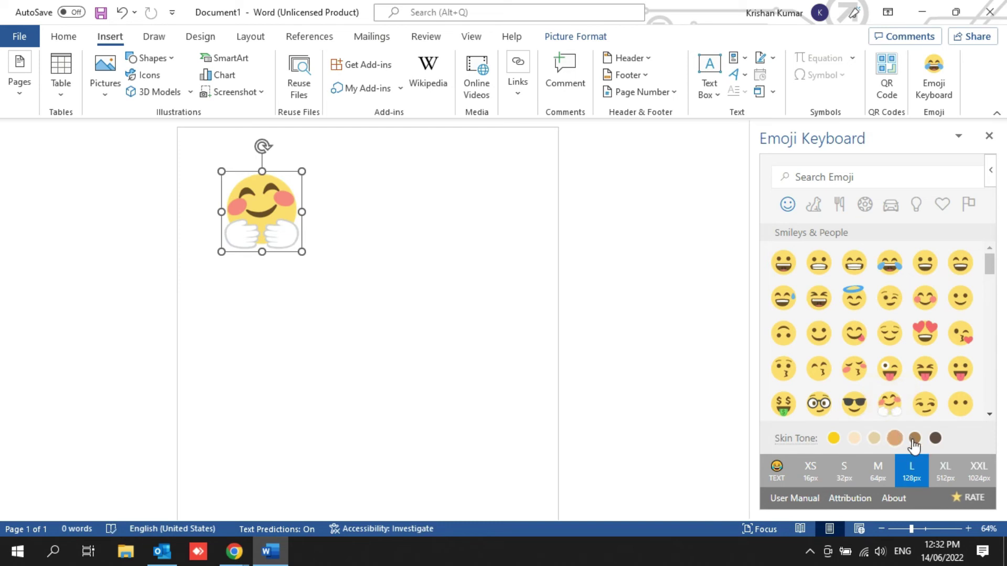
{"action": "left_click", "coordinate": [936, 439]}
{"action": "left_click", "coordinate": [926, 406]}
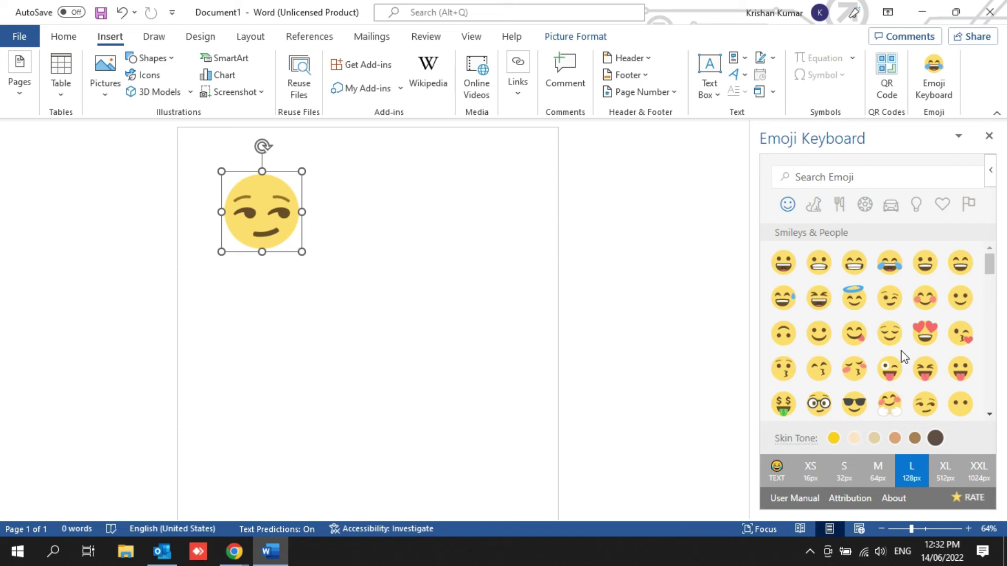
- Browse the Animals, Food, Activity, Travel, Objects, Symbols and Flags categories, then close the emoji pane
{"action": "left_click", "coordinate": [814, 209]}
{"action": "left_click", "coordinate": [840, 210]}
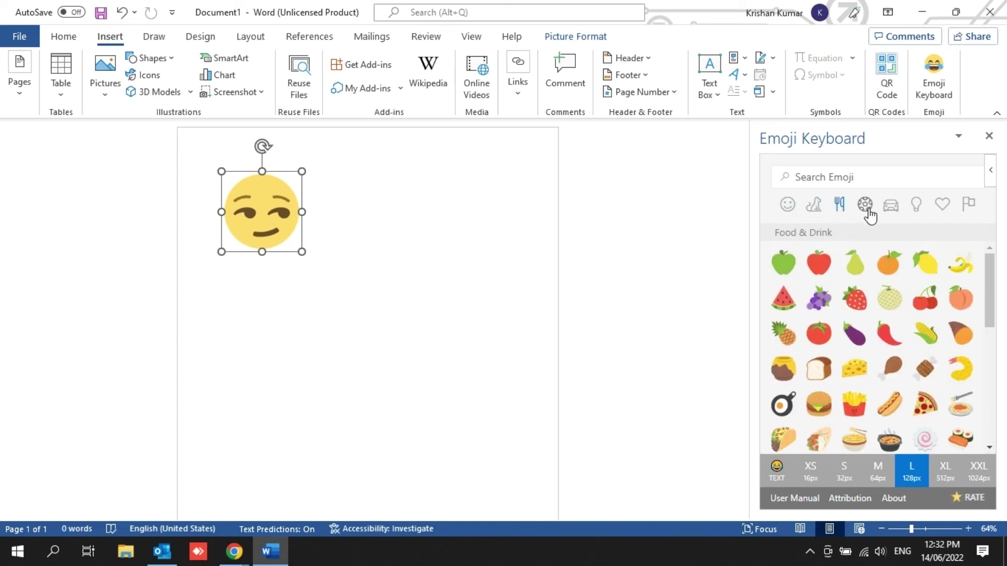
{"action": "left_click", "coordinate": [866, 210]}
{"action": "left_click", "coordinate": [891, 208]}
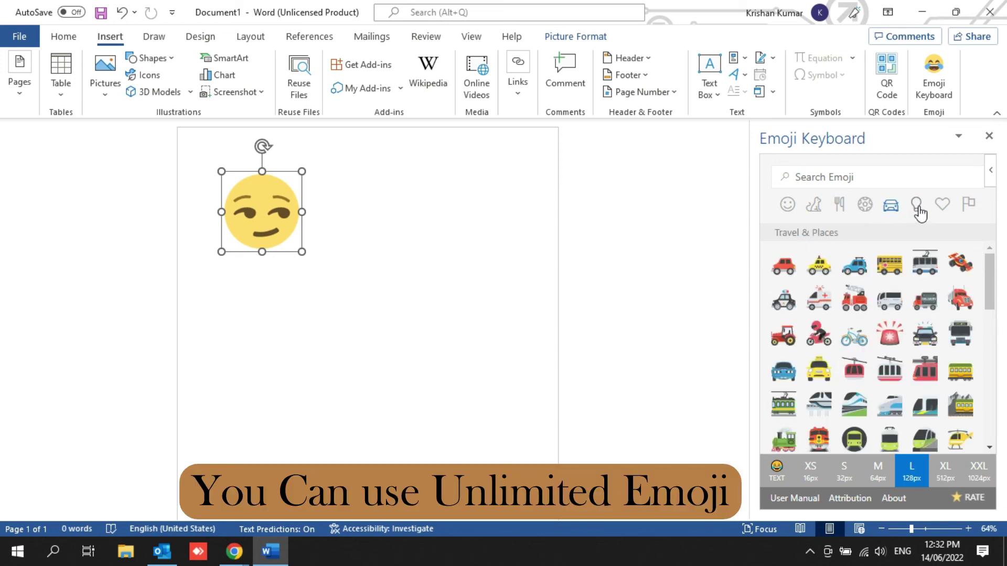
{"action": "left_click", "coordinate": [916, 206]}
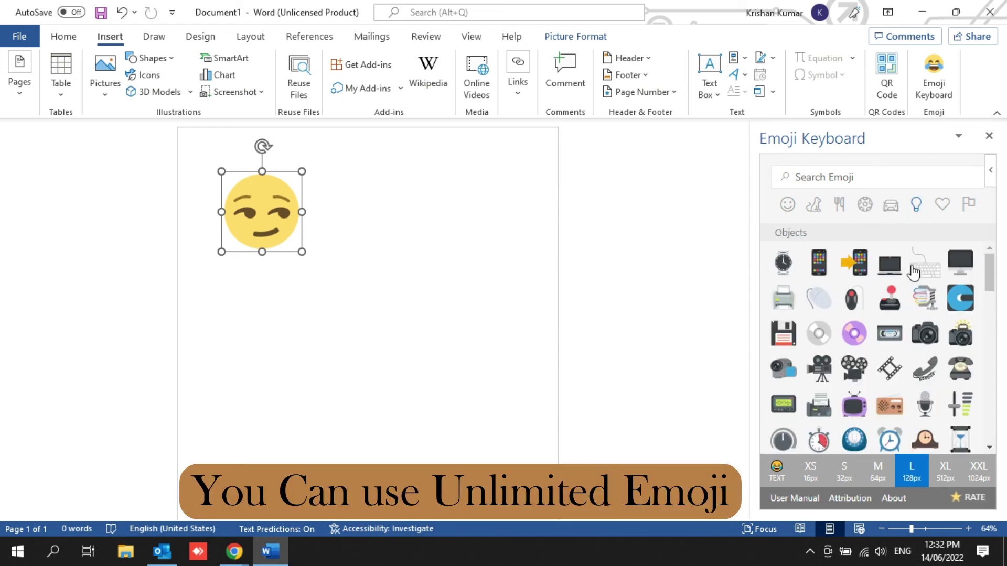
{"action": "left_click", "coordinate": [944, 205]}
{"action": "scroll", "coordinate": [965, 210], "scroll_direction": "down", "scroll_amount": 3}
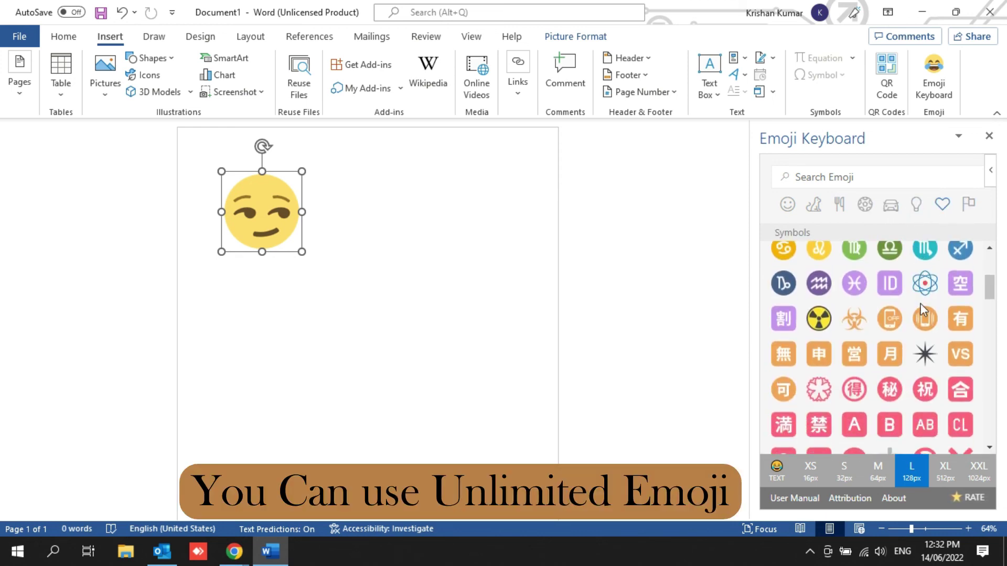
{"action": "left_click", "coordinate": [969, 206]}
{"action": "scroll", "coordinate": [911, 320], "scroll_direction": "down", "scroll_amount": 3}
{"action": "scroll", "coordinate": [911, 321], "scroll_direction": "down", "scroll_amount": 2}
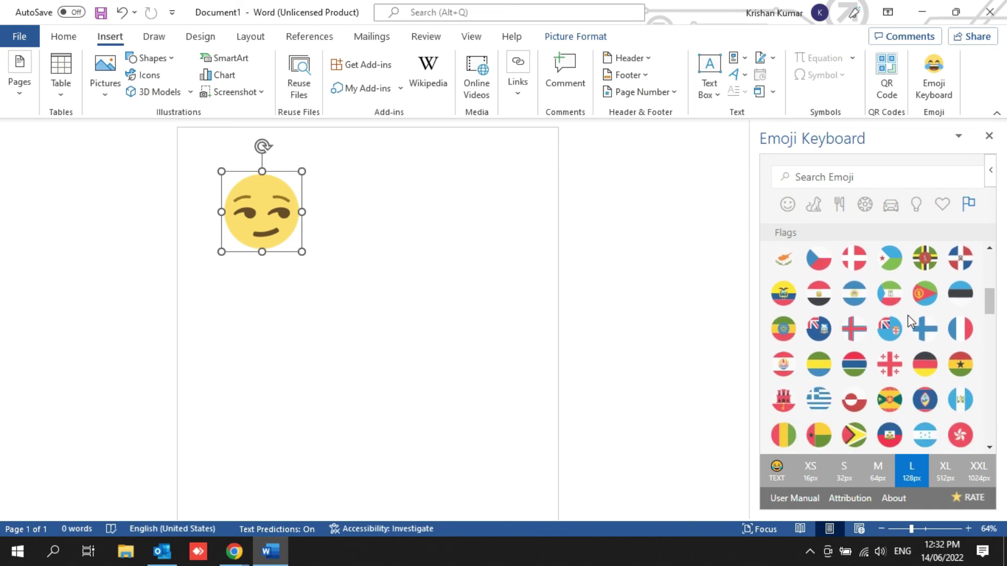
{"action": "left_click", "coordinate": [989, 135]}
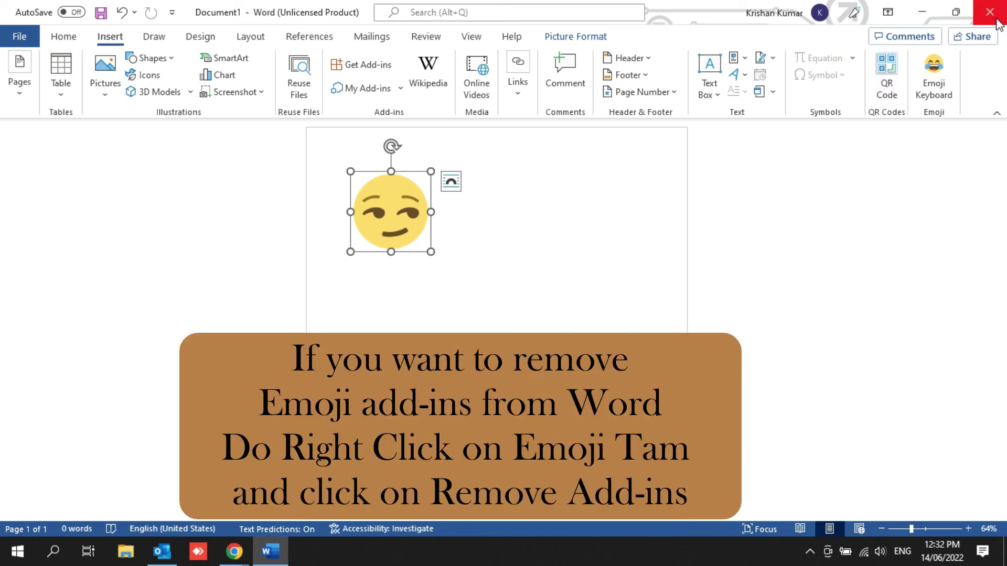
- Remove the Emoji Keyboard add-in through its ribbon button's right-click menu, confirming with Yes
{"action": "right_click", "coordinate": [937, 86]}
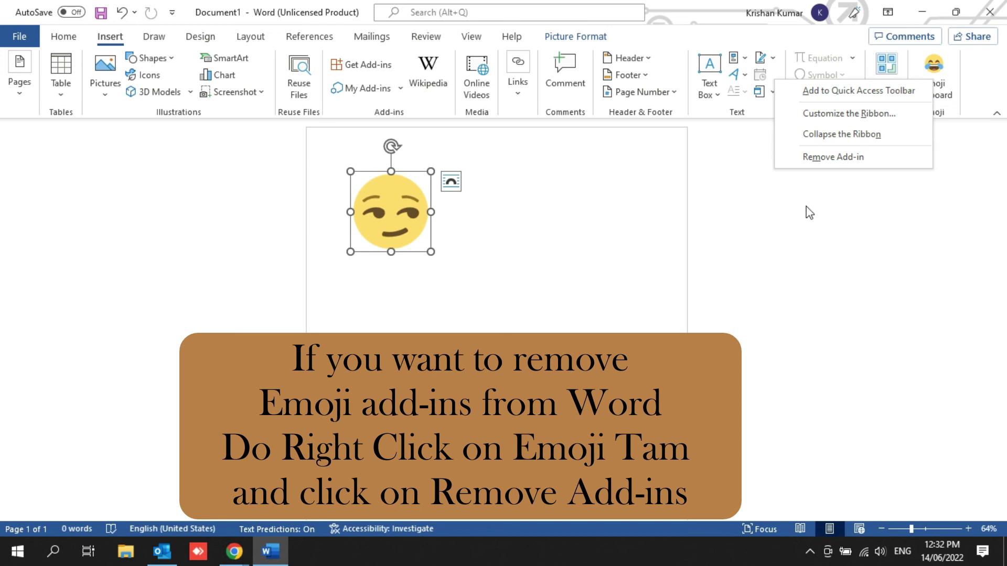
{"action": "left_click", "coordinate": [855, 158]}
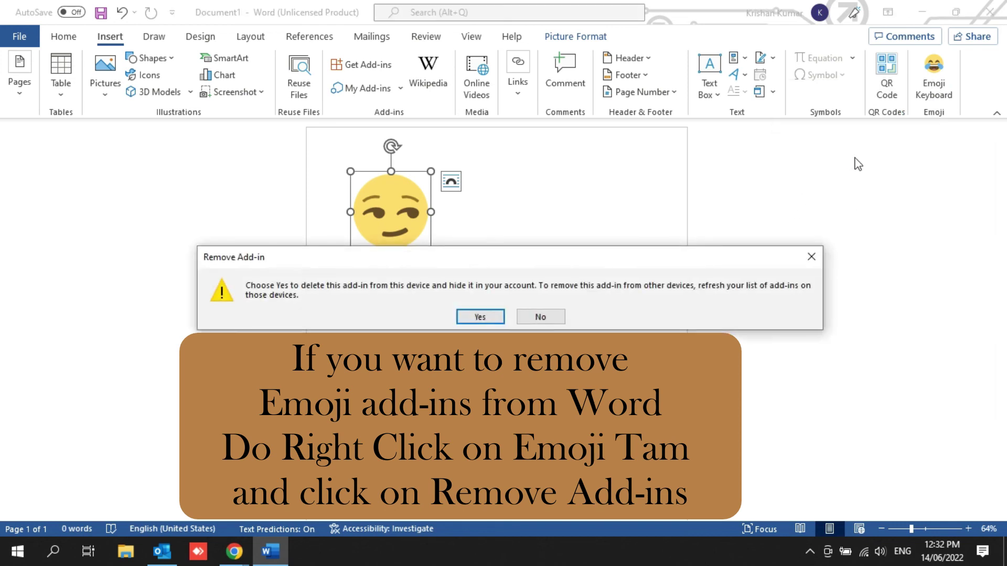
{"action": "left_click", "coordinate": [471, 307]}
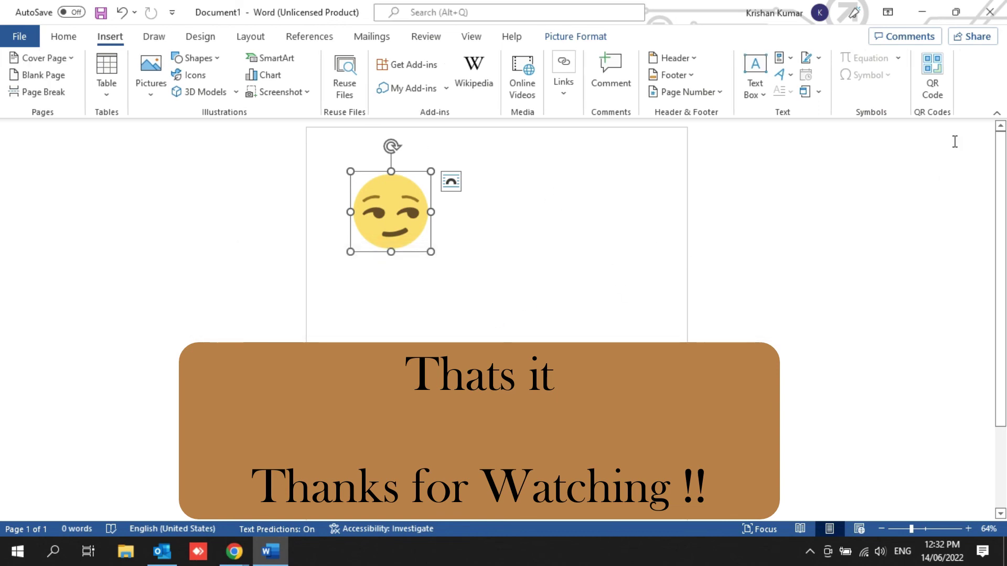
- Deselect the smirking emoji picture and minimize the Word window to the desktop
{"action": "key", "text": "Right"}
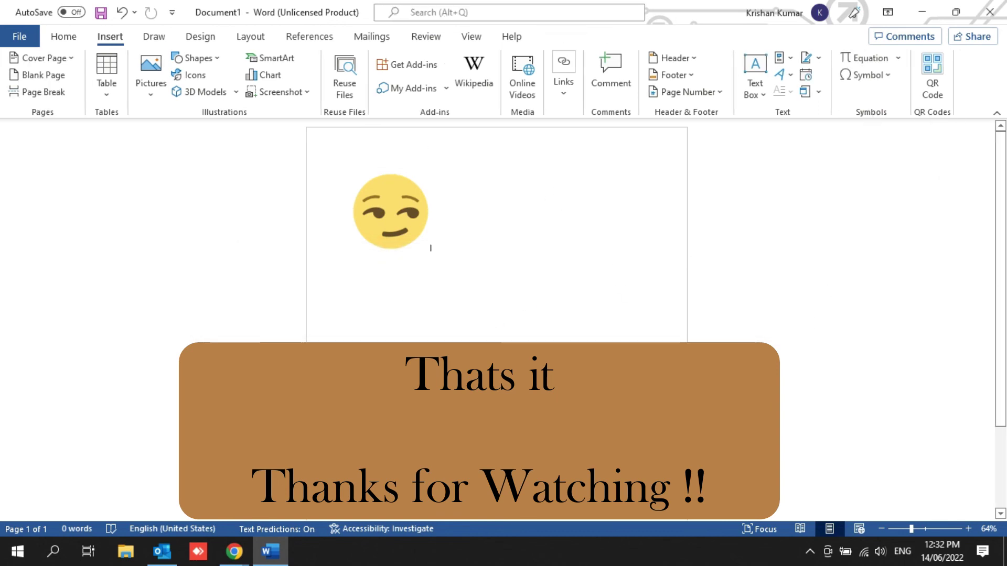
{"action": "left_click", "coordinate": [924, 13]}
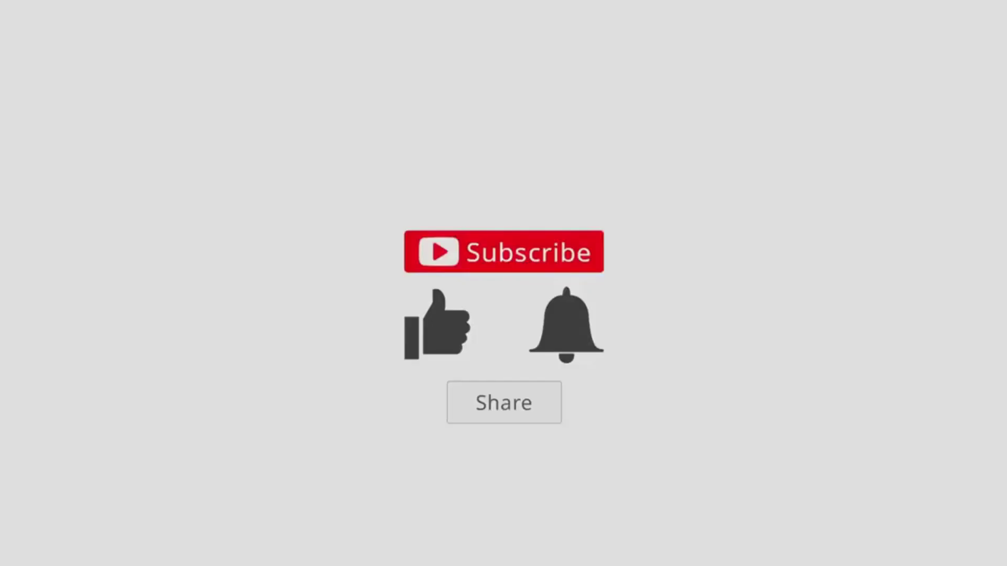